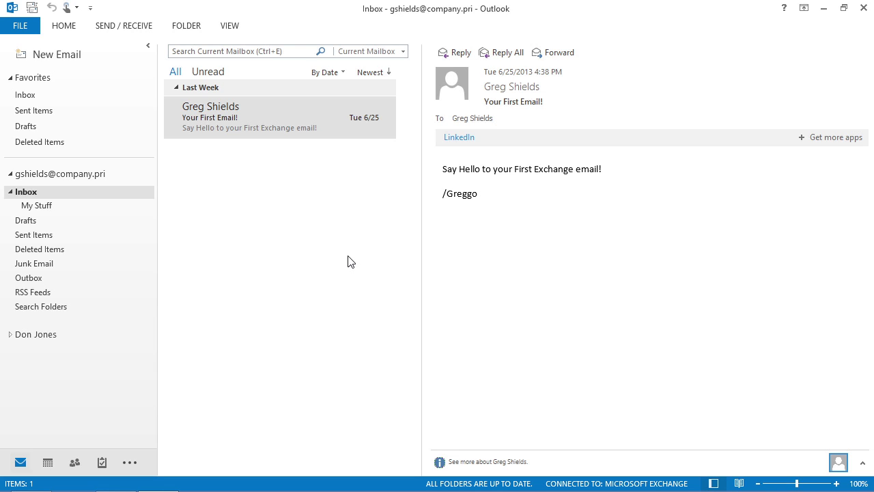
Preview the LinkedIn app in the open email, switch to the Exchange admin center and view the LinkedIn app's details.
click(452, 140)
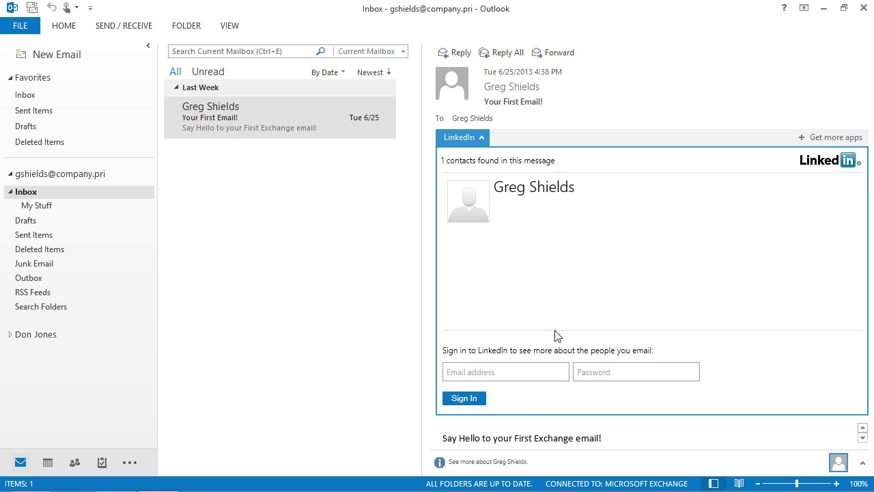
click(459, 138)
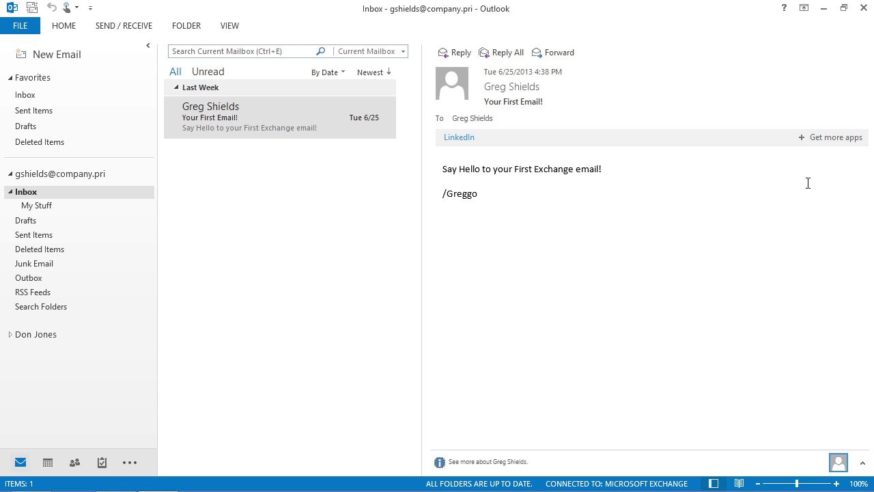
click(825, 9)
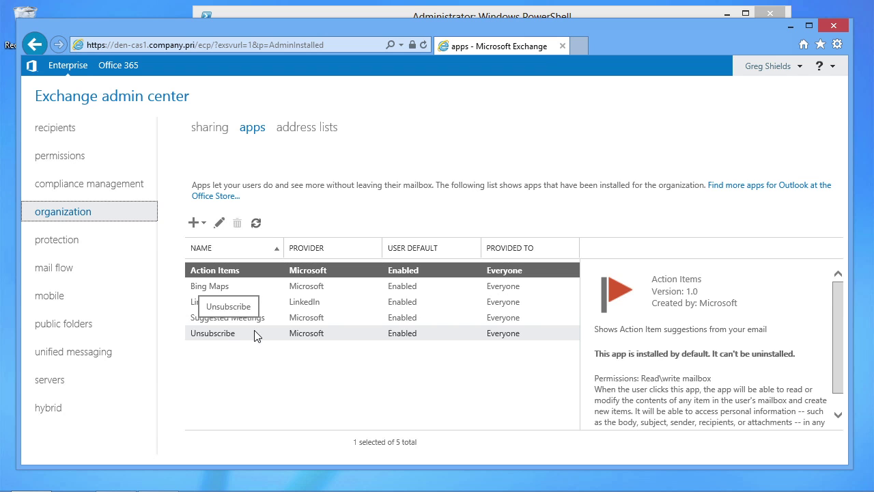
click(254, 304)
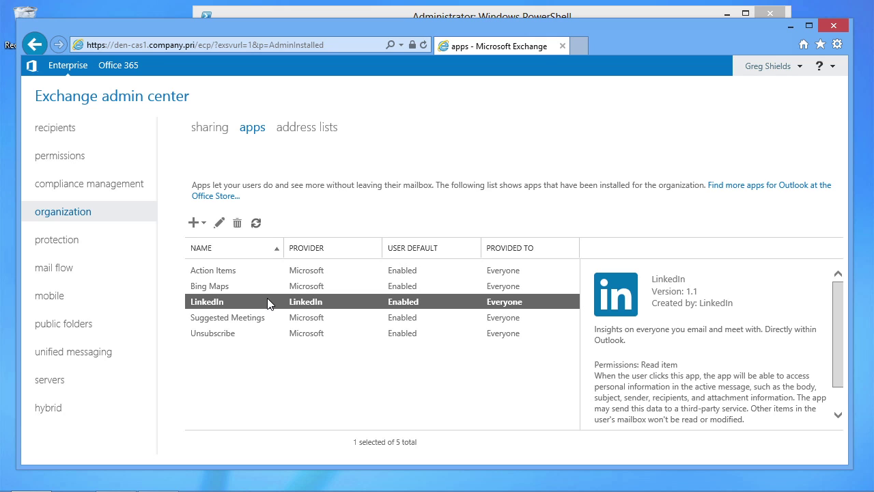
Start adding an organization app from the Office Store and browse the store page to the top downloaded apps for Outlook.
click(208, 224)
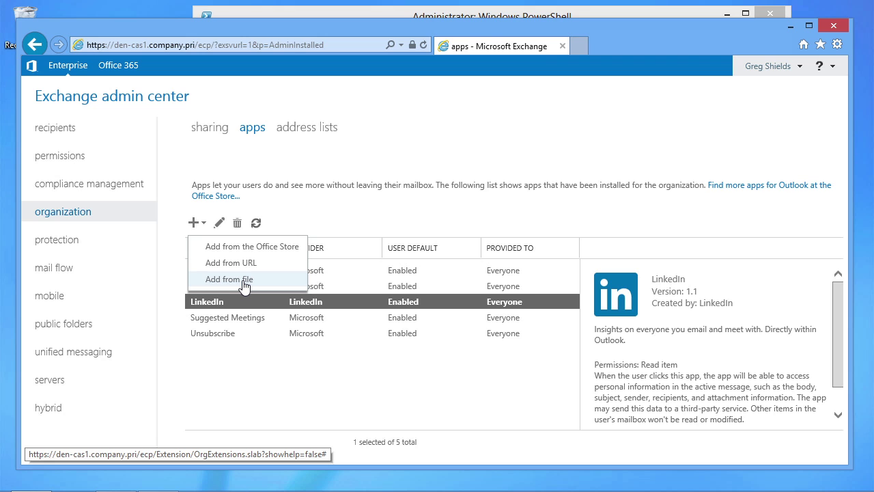
click(287, 247)
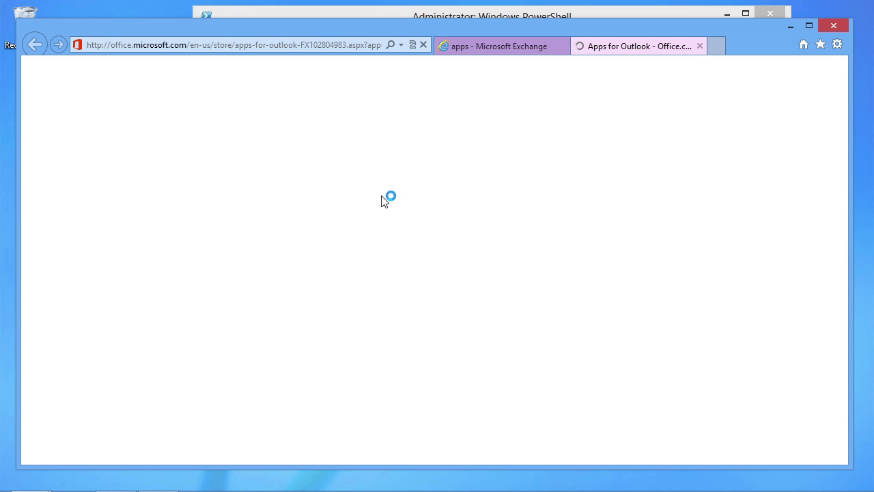
scroll(384, 206, down, 3)
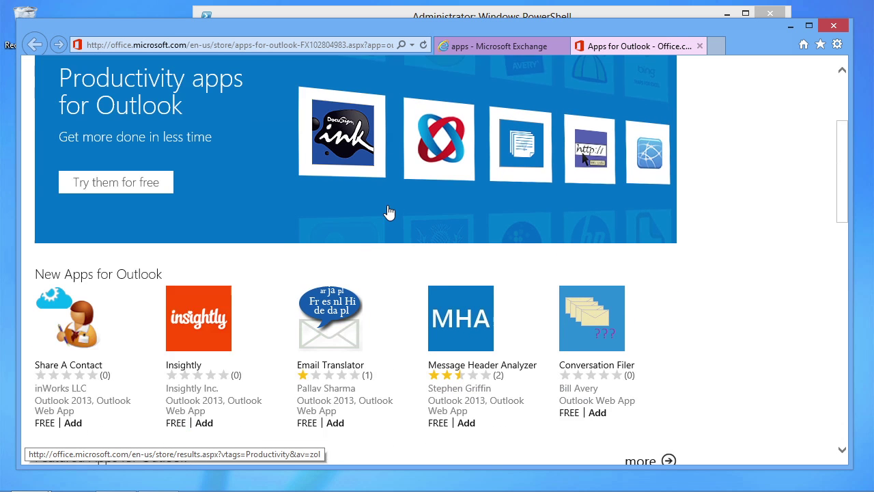
scroll(385, 212, down, 3)
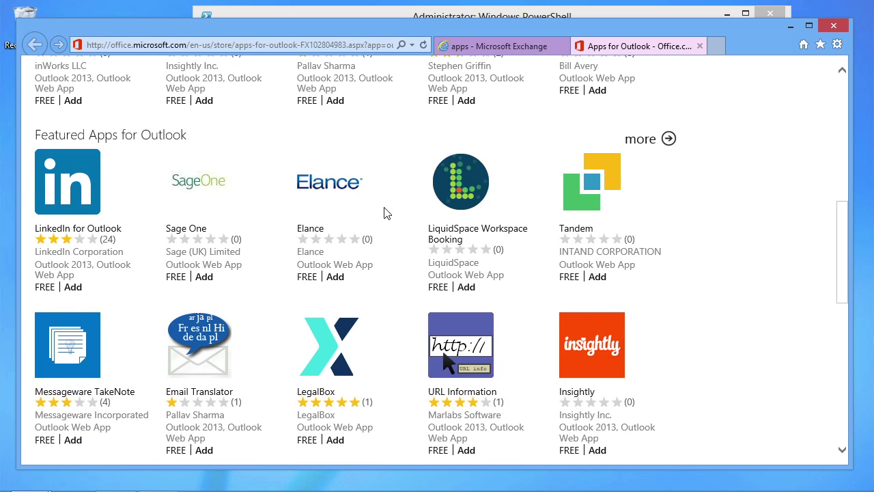
scroll(383, 213, down, 5)
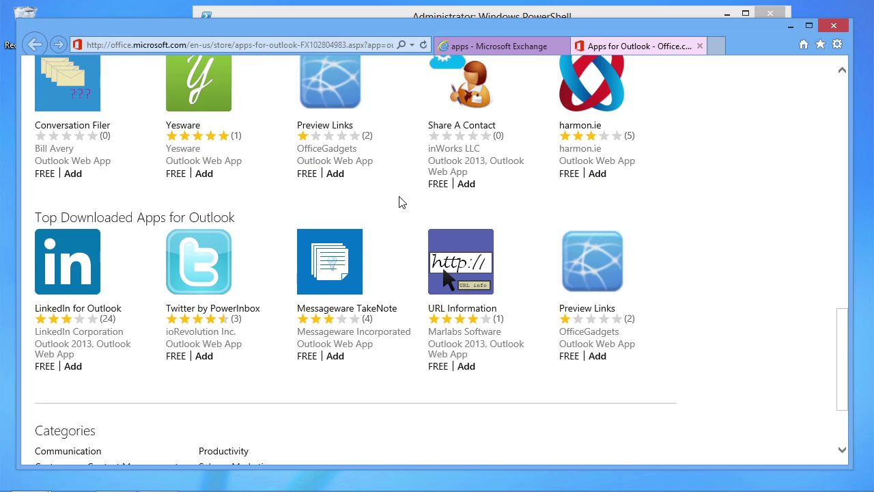
scroll(400, 202, up, 3)
scroll(398, 214, down, 3)
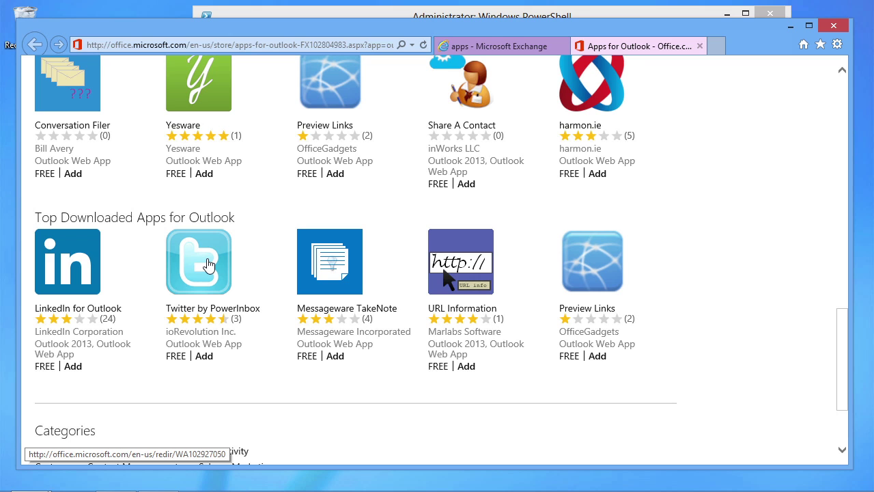
Add the free Twitter by PowerInbox app from the store and confirm its installation.
click(204, 356)
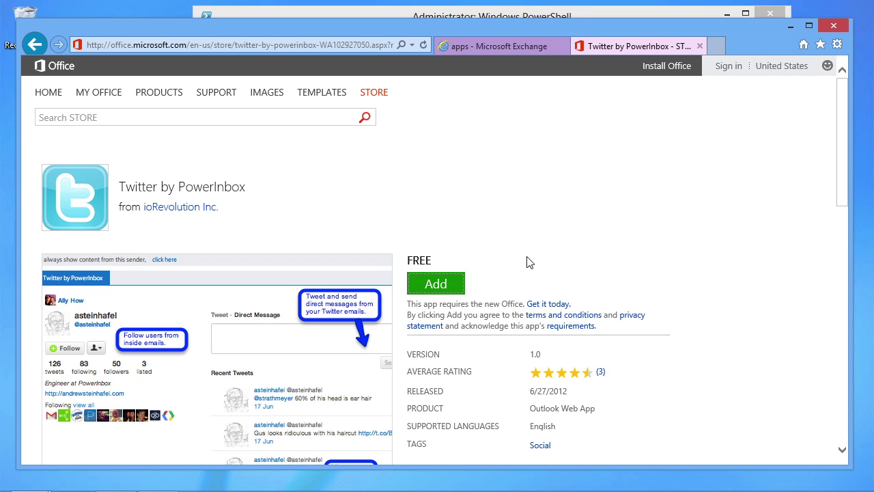
click(444, 285)
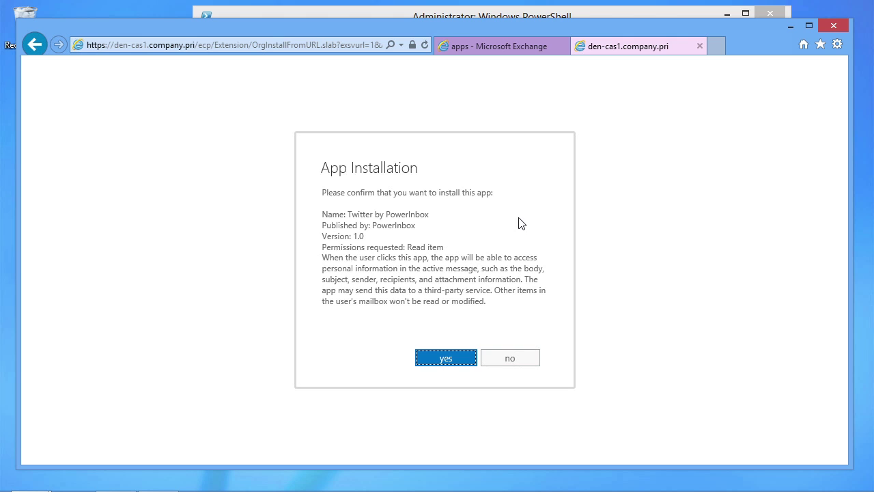
click(454, 357)
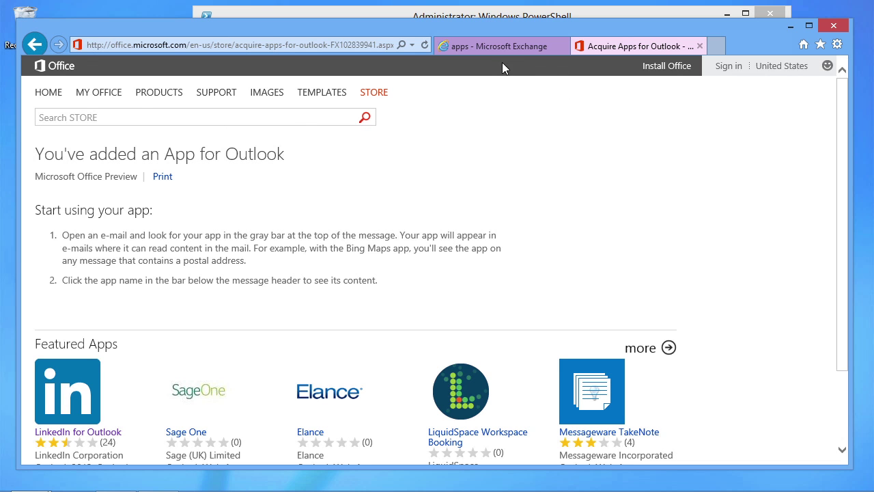
Review the availability and user default settings of Twitter by PowerInbox in the Exchange admin center, and close them without saving.
click(494, 46)
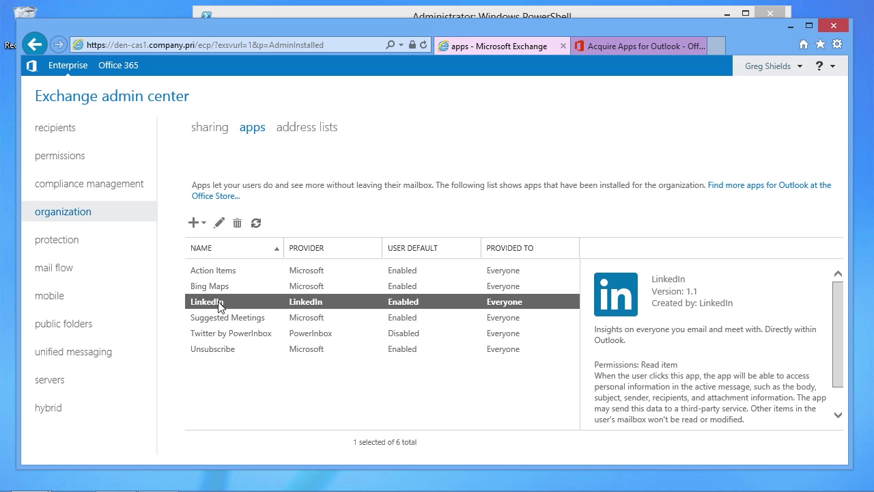
click(244, 336)
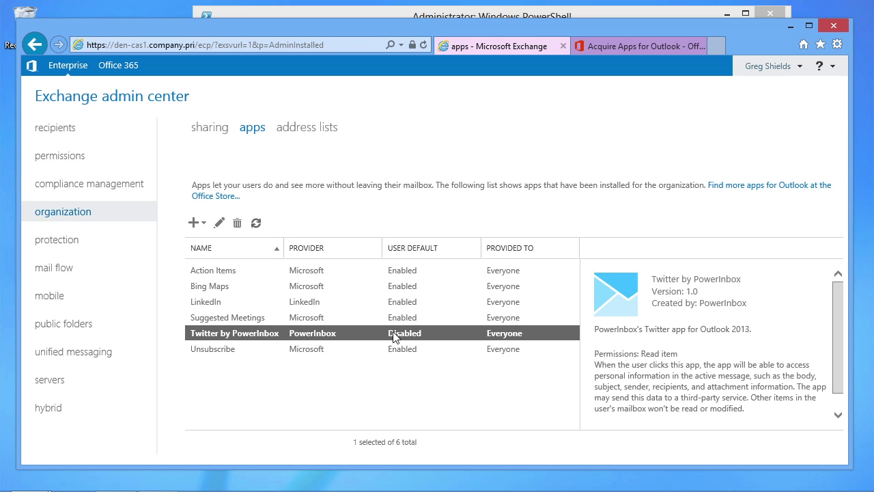
double_click(409, 339)
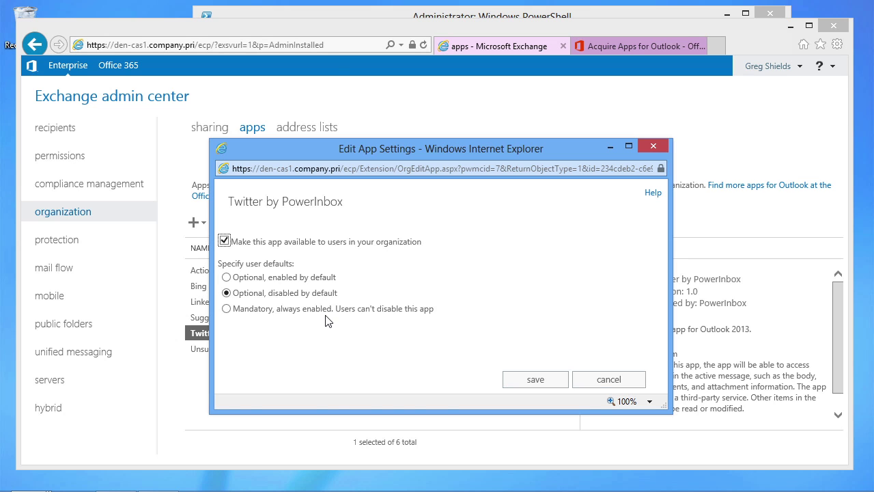
click(618, 383)
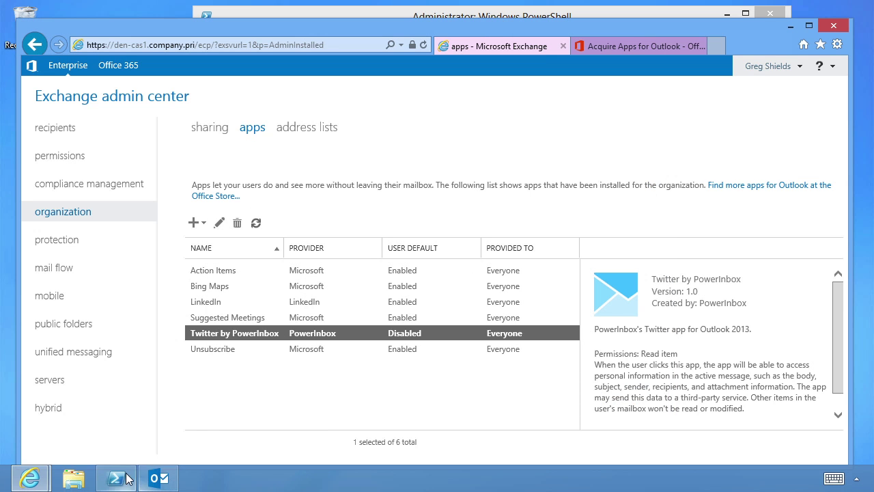
Switch to Outlook to check the app bar of the open email, and return to the Exchange admin center.
click(159, 485)
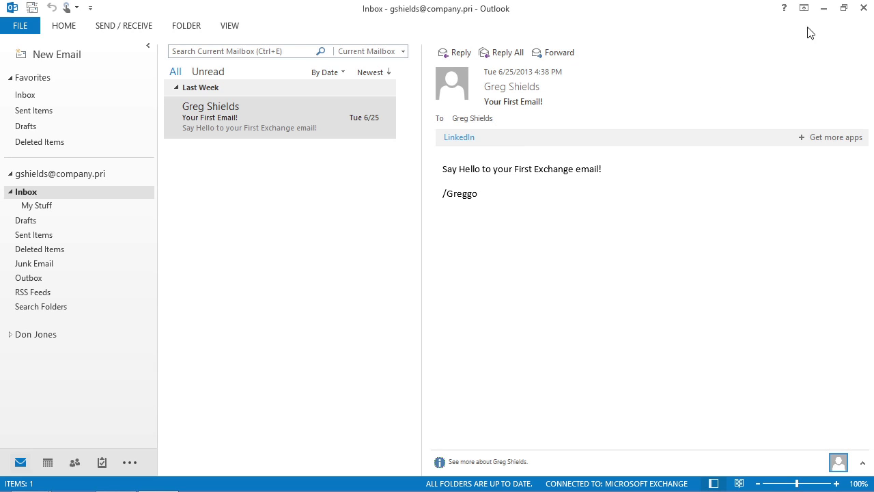
click(823, 8)
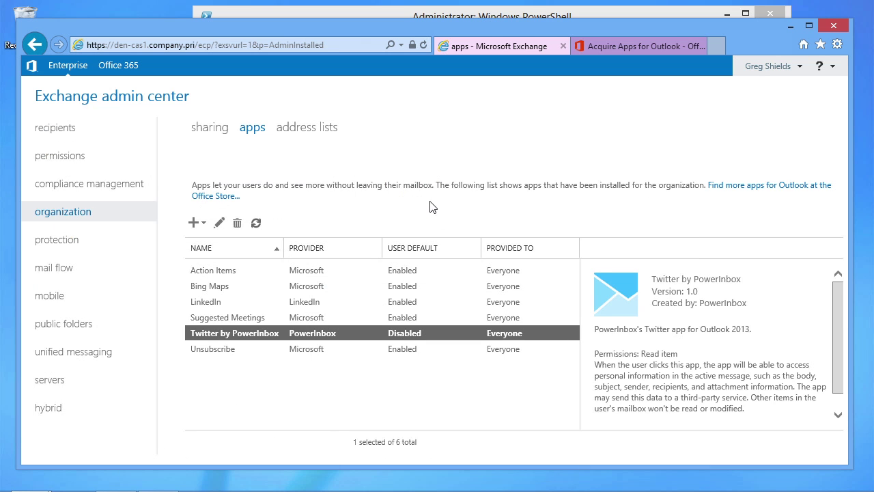
Switch to Windows PowerShell, clear the console and list the organization's apps with get-app.
click(495, 16)
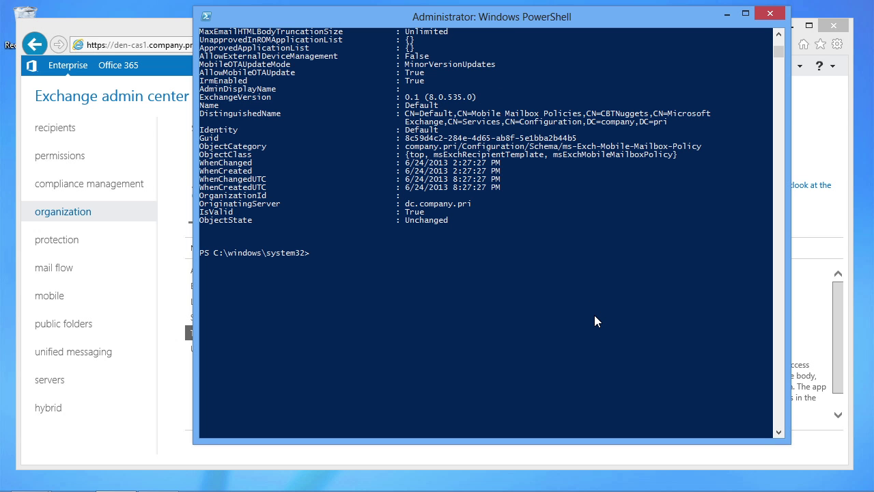
text(cls)
key(Return)
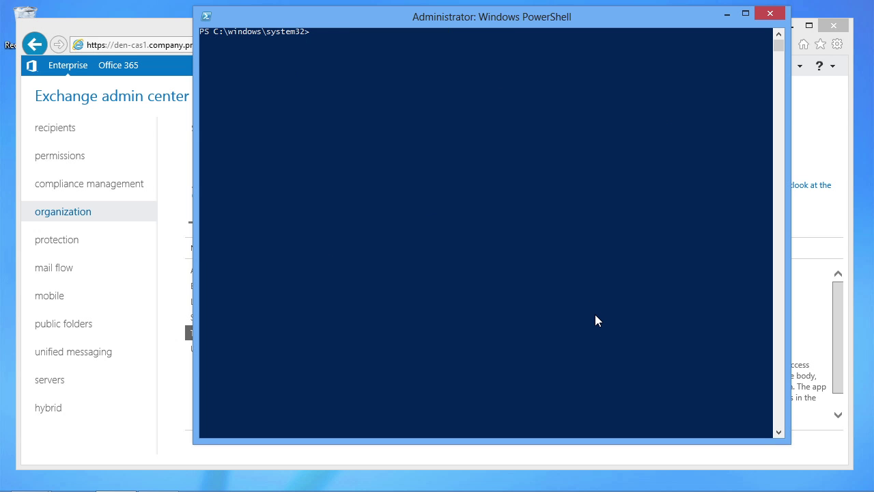
text(get-app)
key(Return)
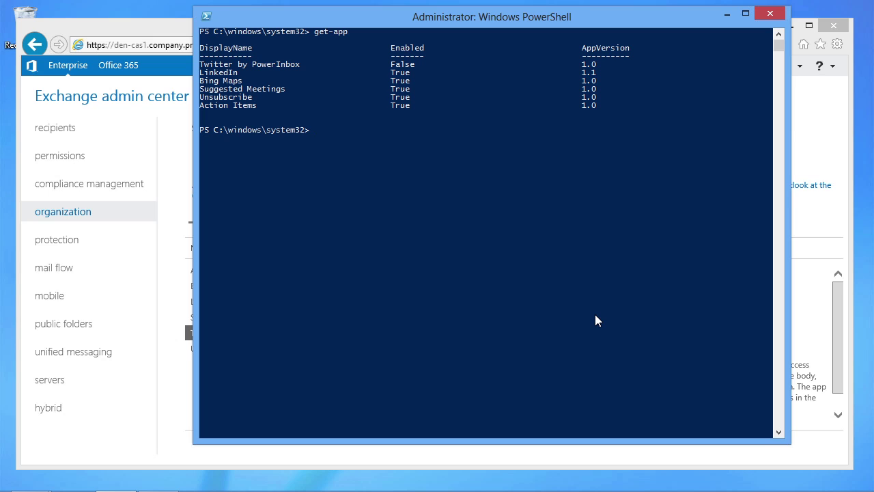
Try to look up the set-app cmdlet by running get-app set-app.
text(set-app)
key(Home)
text(get-app)
key(Return)
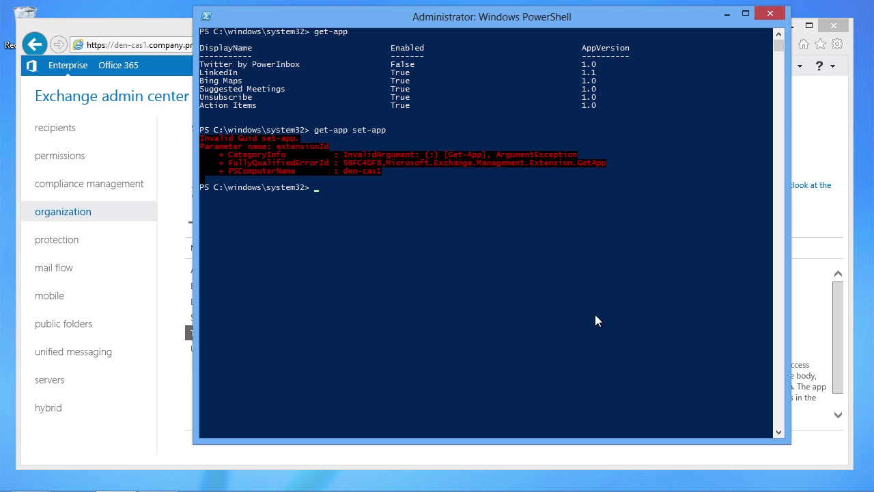
Correct the previous command to get-help set-app and run it to display the cmdlet's help.
key(Up)
key(Left)
key(Left)
key(Left)
key(Left)
key(Left)
key(Left)
key(Left)
key(Left)
key(BackSpace)
key(BackSpace)
key(BackSpace)
text(help)
key(Return)
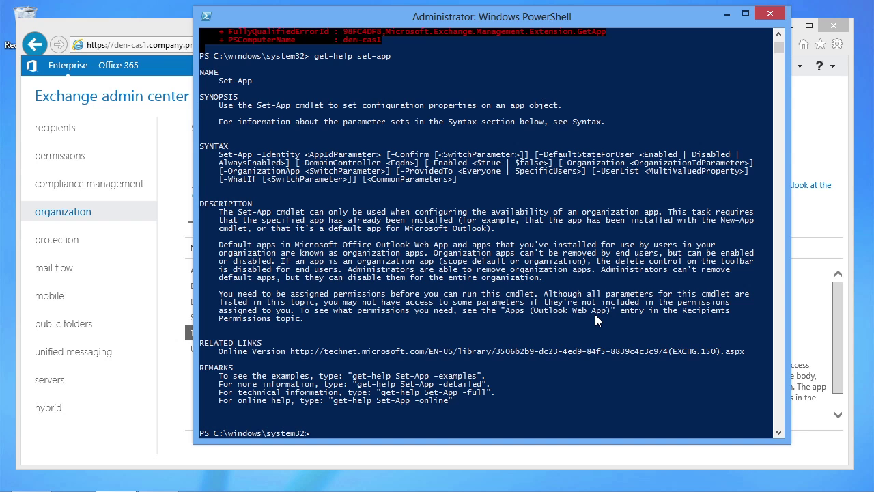